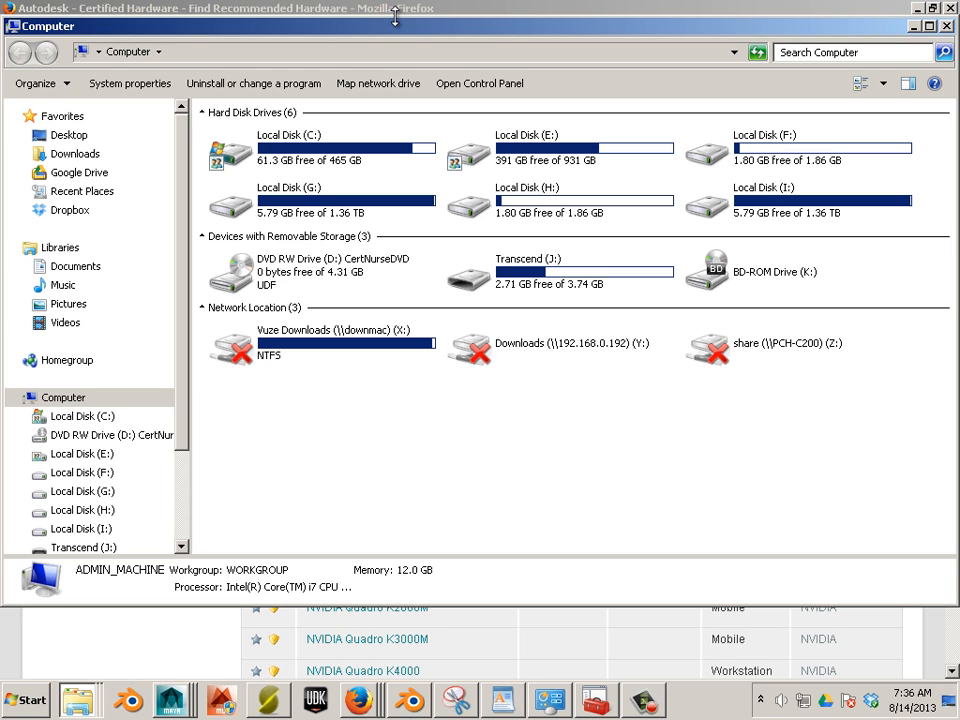
- Open the Performance Options from the advanced system settings in Control Panel's System and Security section
{"action": "left_click", "coordinate": [30, 700]}
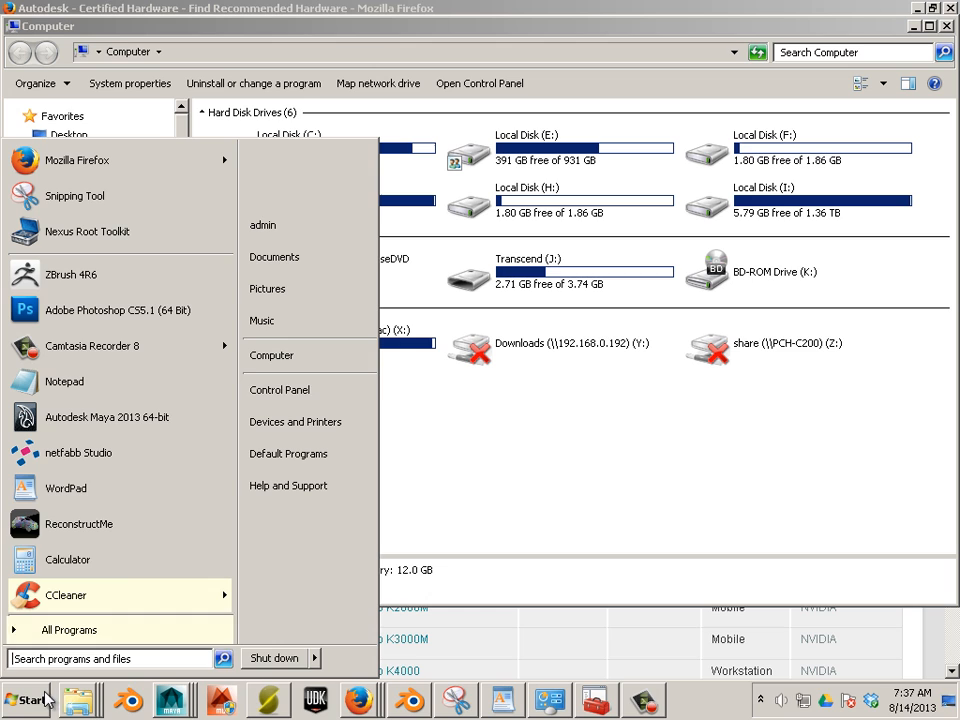
{"action": "left_click", "coordinate": [288, 388]}
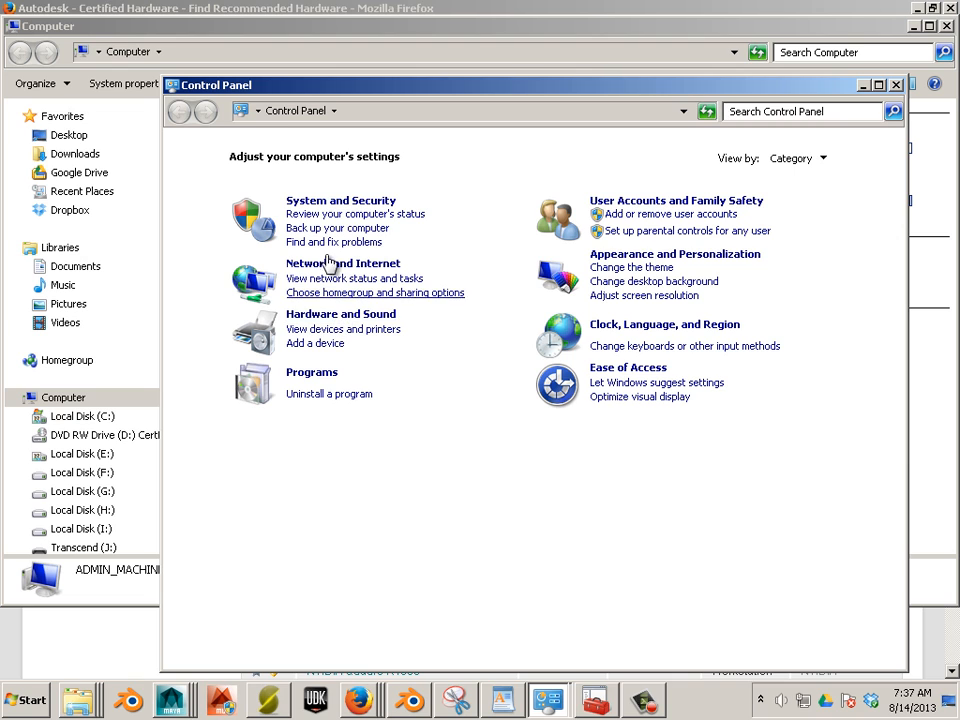
{"action": "left_click", "coordinate": [338, 202]}
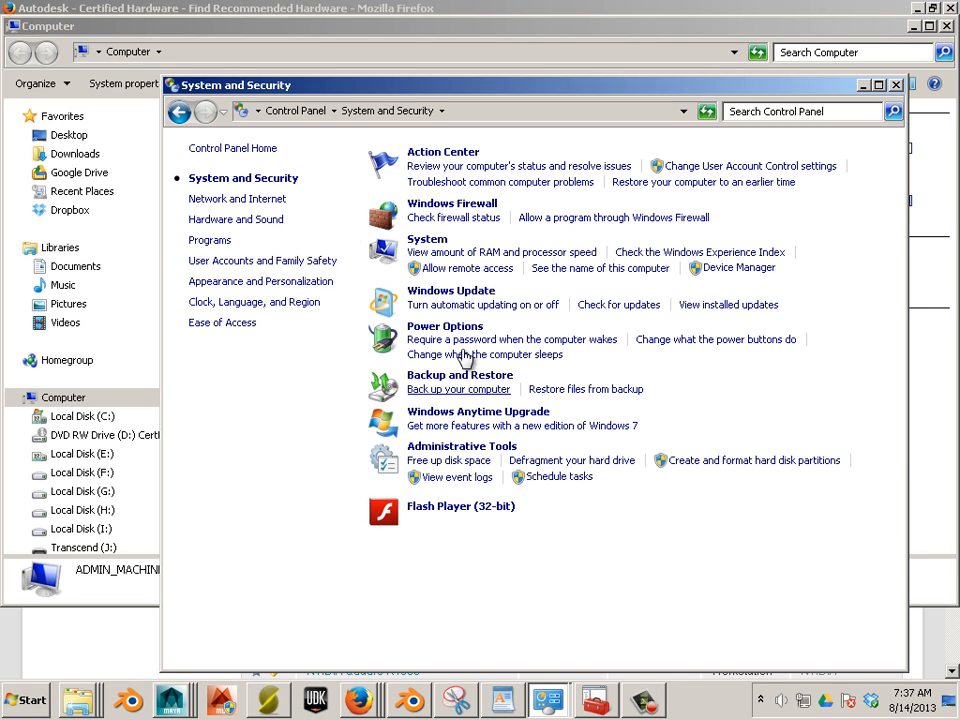
{"action": "left_click", "coordinate": [427, 241]}
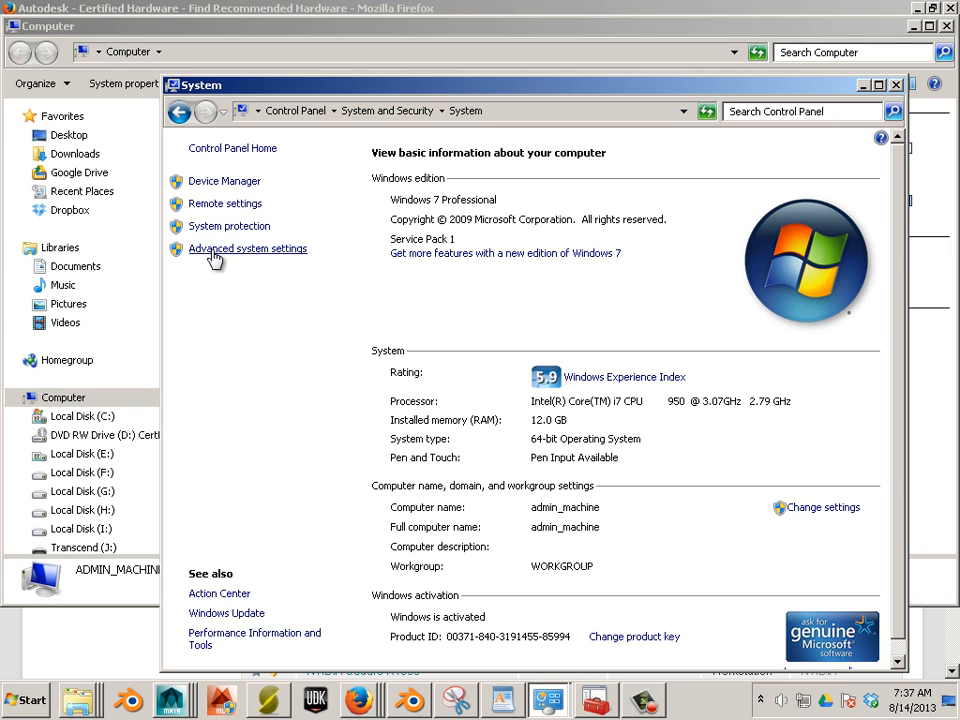
{"action": "left_click", "coordinate": [283, 260]}
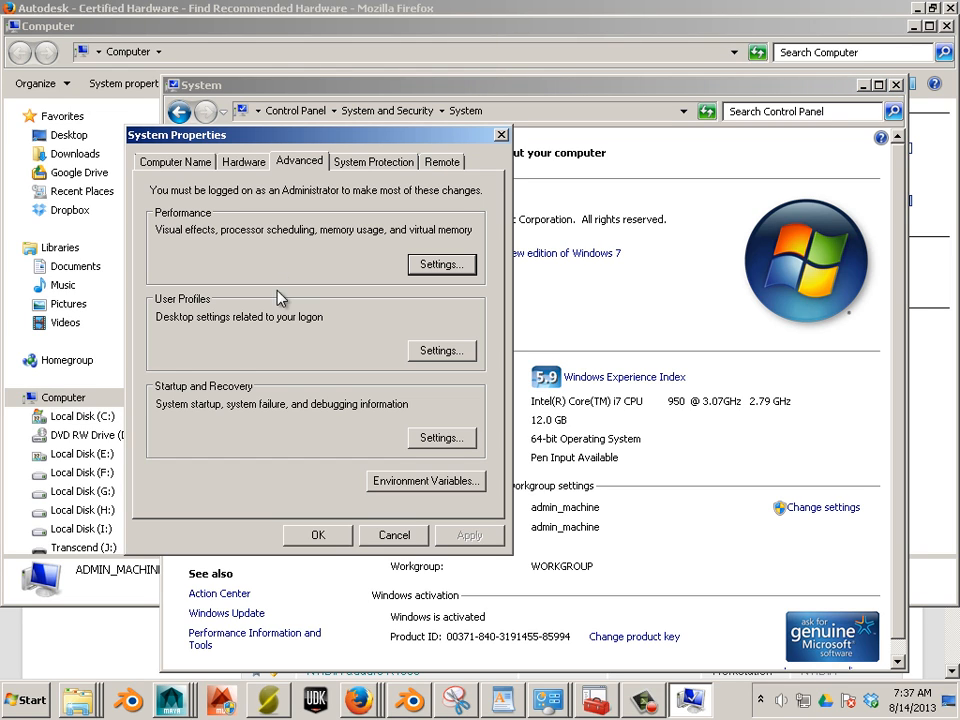
{"action": "left_click", "coordinate": [440, 264]}
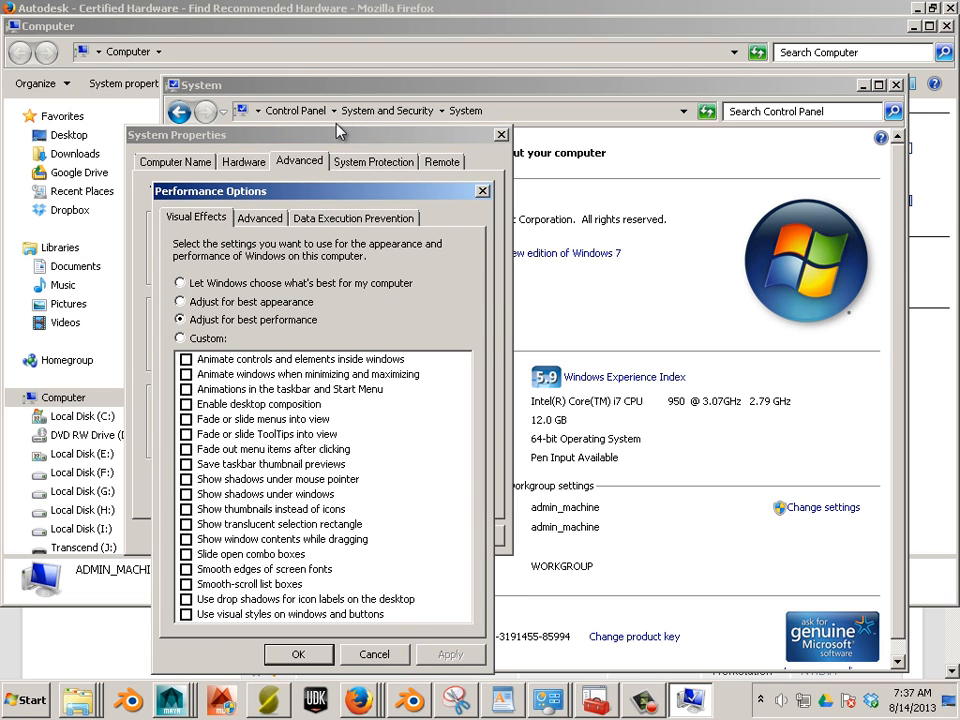
- Set the Windows visual effects to Adjust for best performance and apply the change
{"action": "left_click_drag", "start_coordinate": [317, 198], "coordinate": [343, 113]}
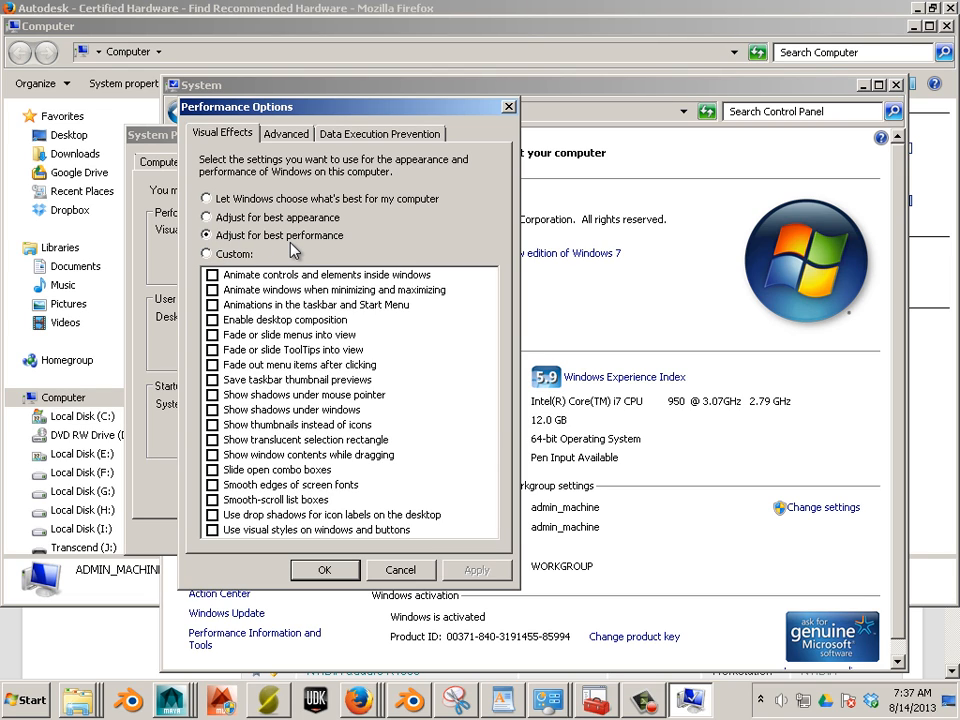
{"action": "left_click", "coordinate": [207, 198]}
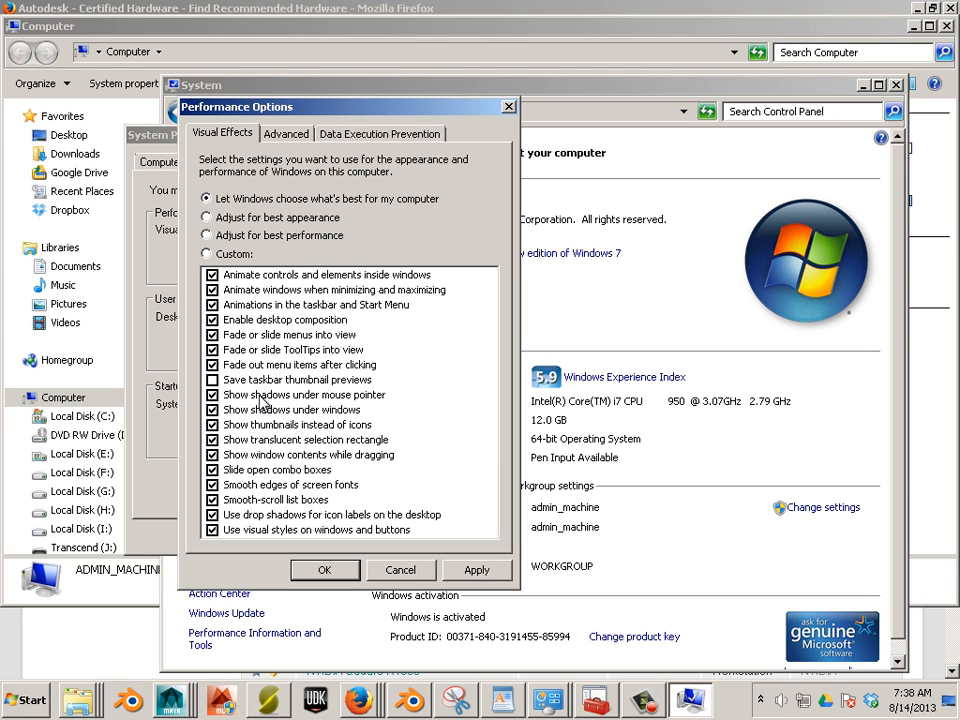
{"action": "left_click", "coordinate": [236, 238]}
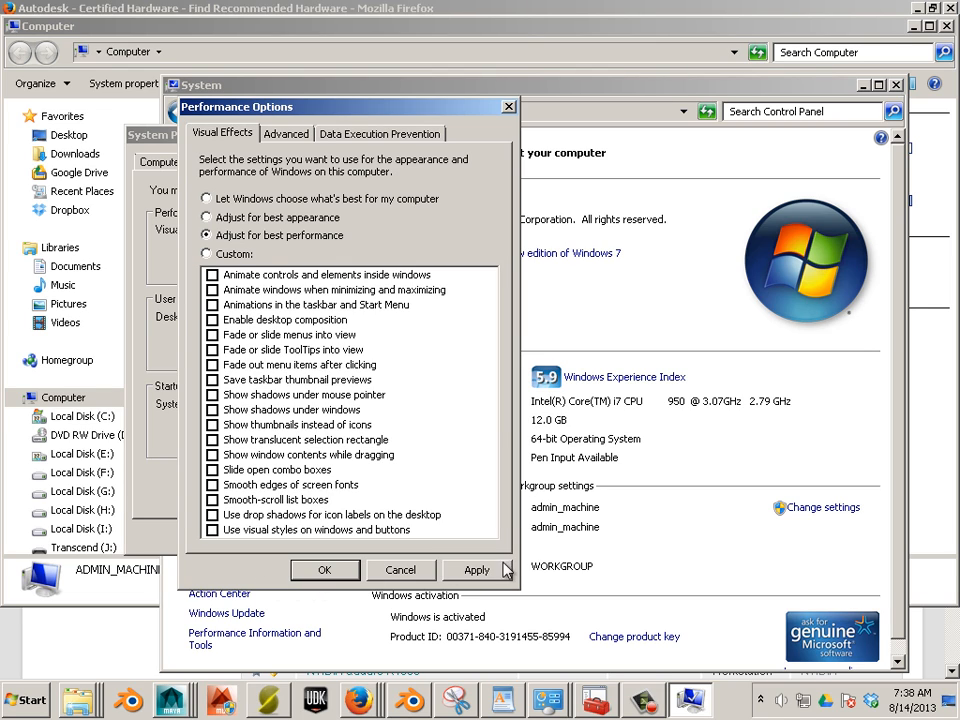
{"action": "left_click", "coordinate": [472, 572]}
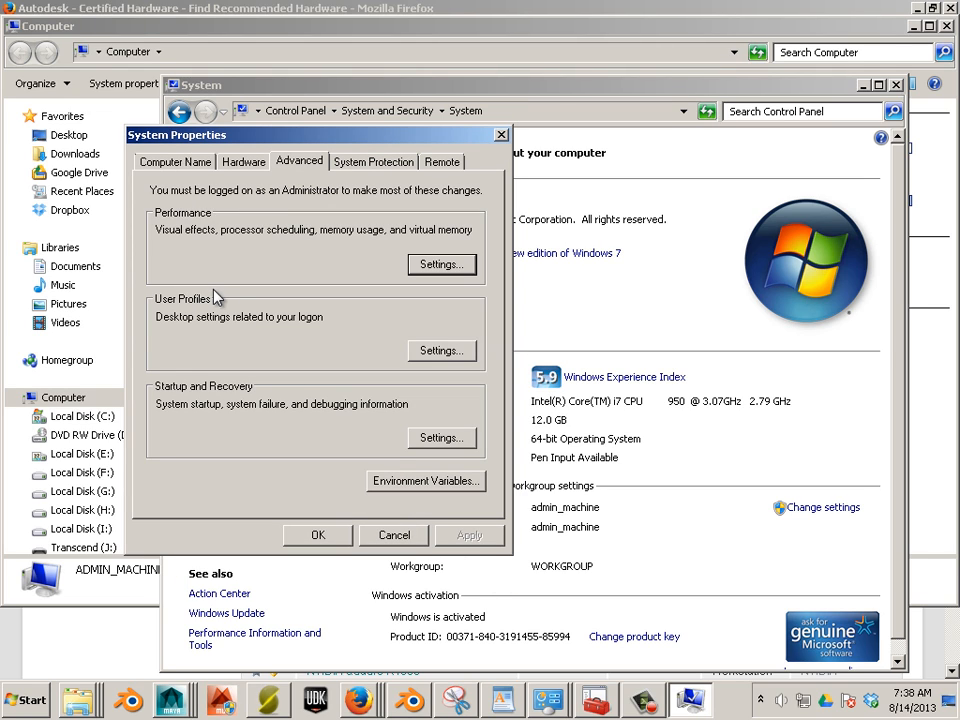
- Close System Properties and check the installed graphics card under Display adapters in Device Manager
{"action": "left_click", "coordinate": [252, 162]}
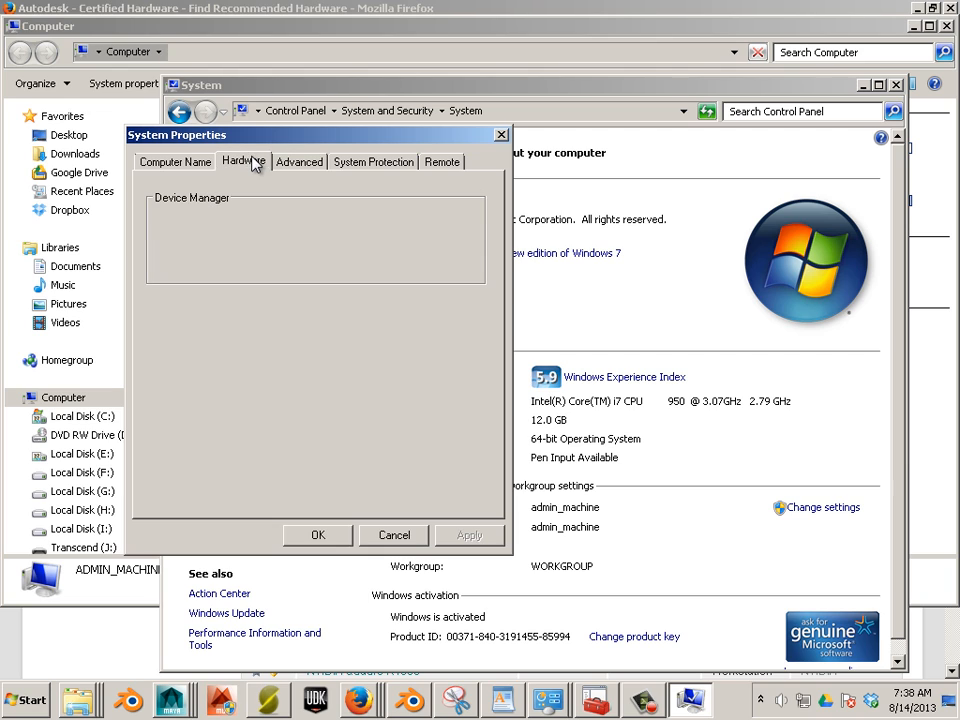
{"action": "left_click", "coordinate": [500, 135]}
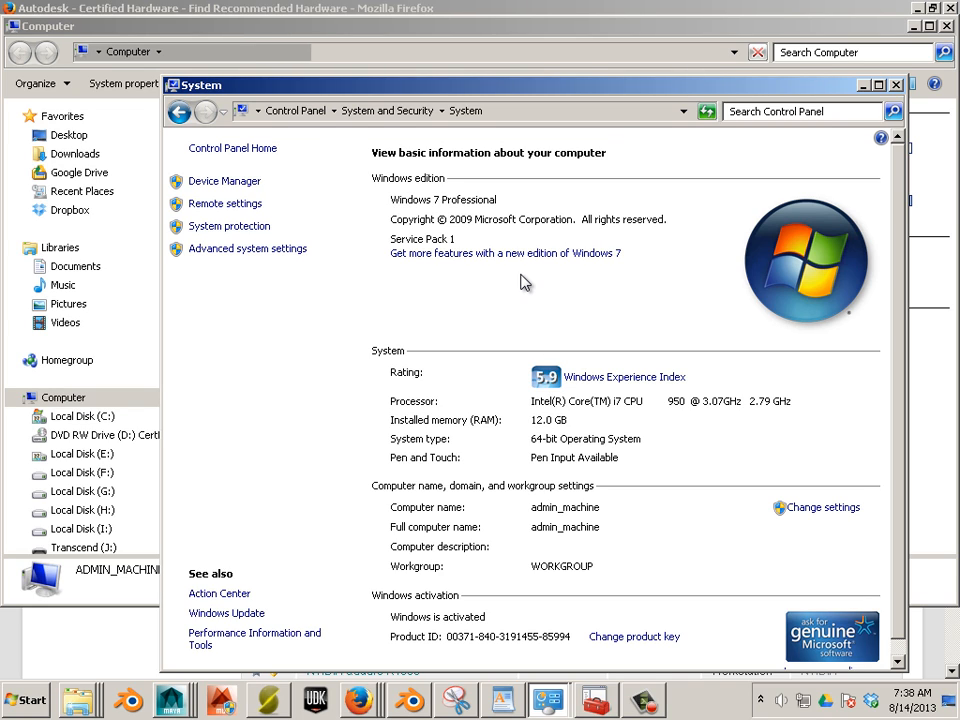
{"action": "left_click", "coordinate": [227, 183]}
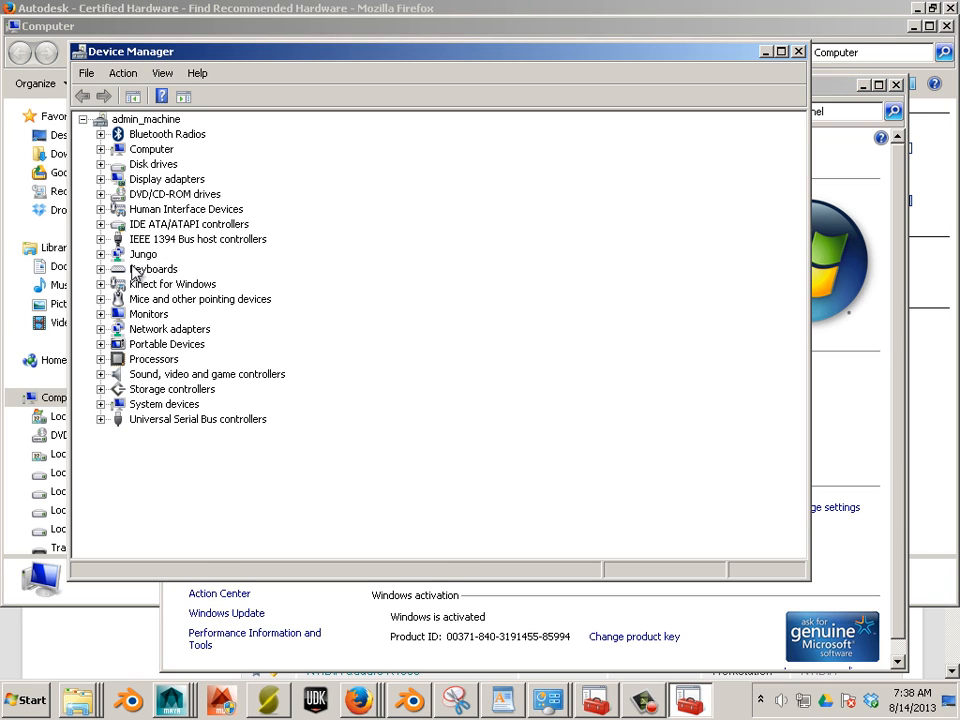
{"action": "left_click", "coordinate": [100, 179]}
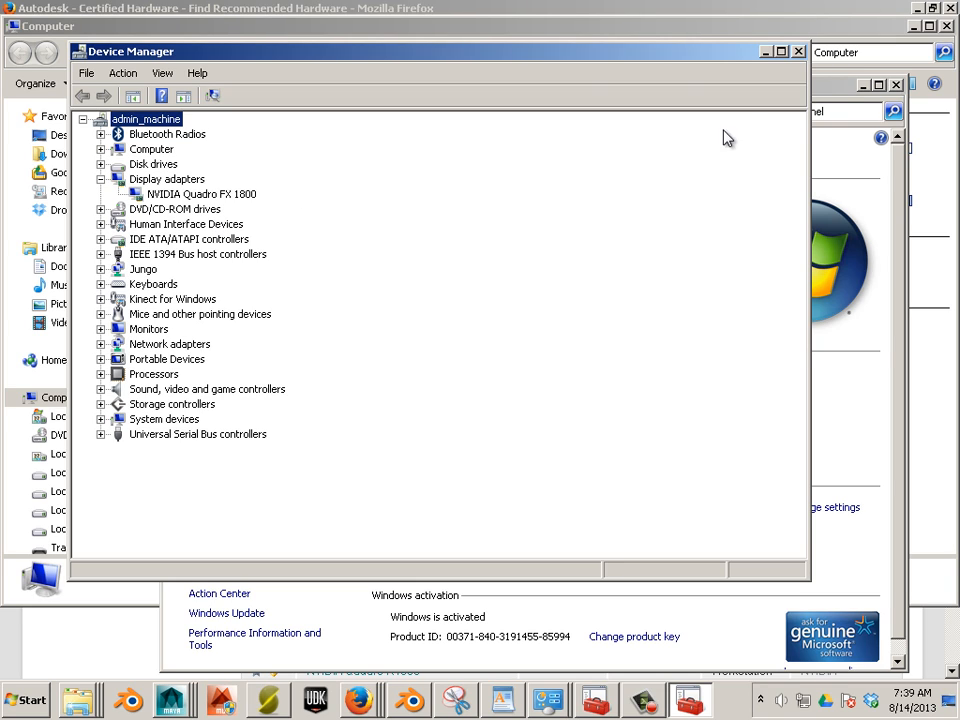
- Start Disk Cleanup for Local Disk (C:) from the drive's properties
{"action": "left_click", "coordinate": [622, 28]}
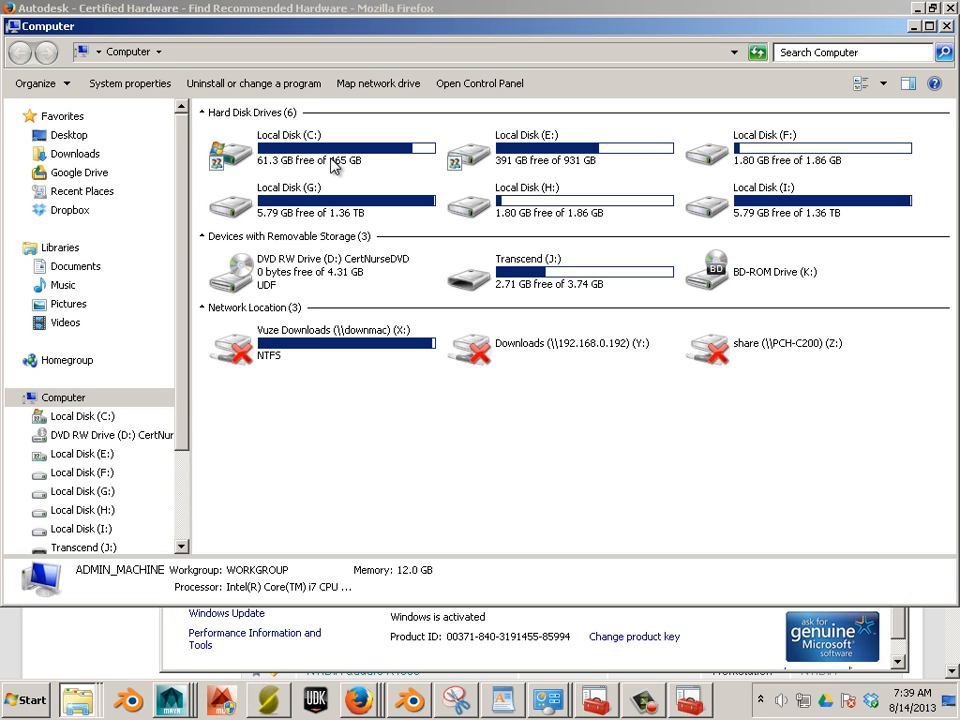
{"action": "right_click", "coordinate": [258, 160]}
{"action": "left_click", "coordinate": [372, 511]}
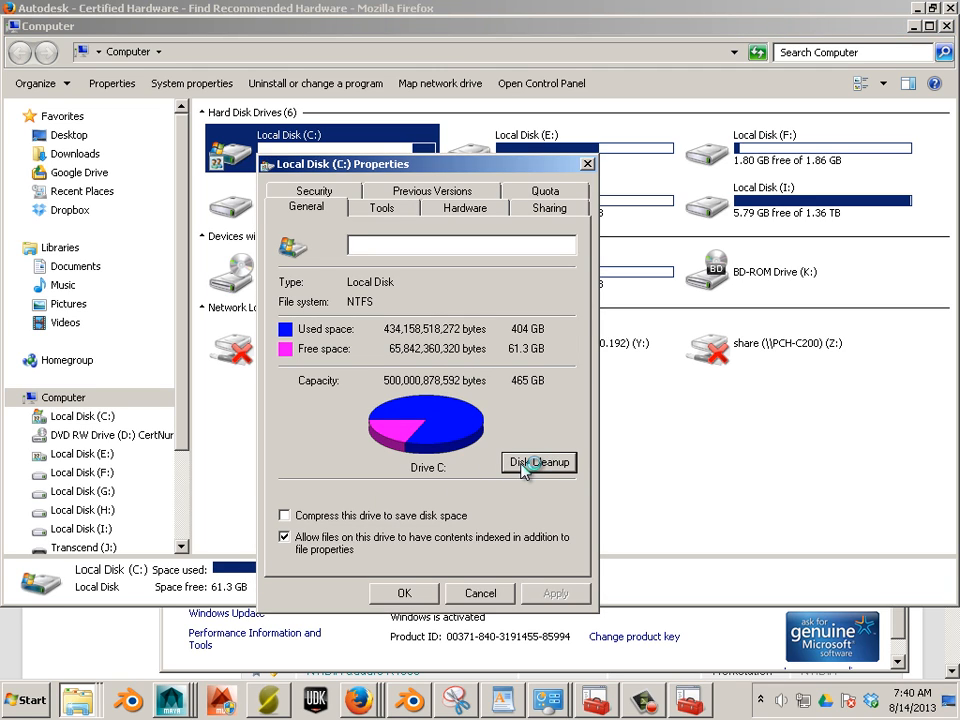
{"action": "left_click", "coordinate": [514, 463]}
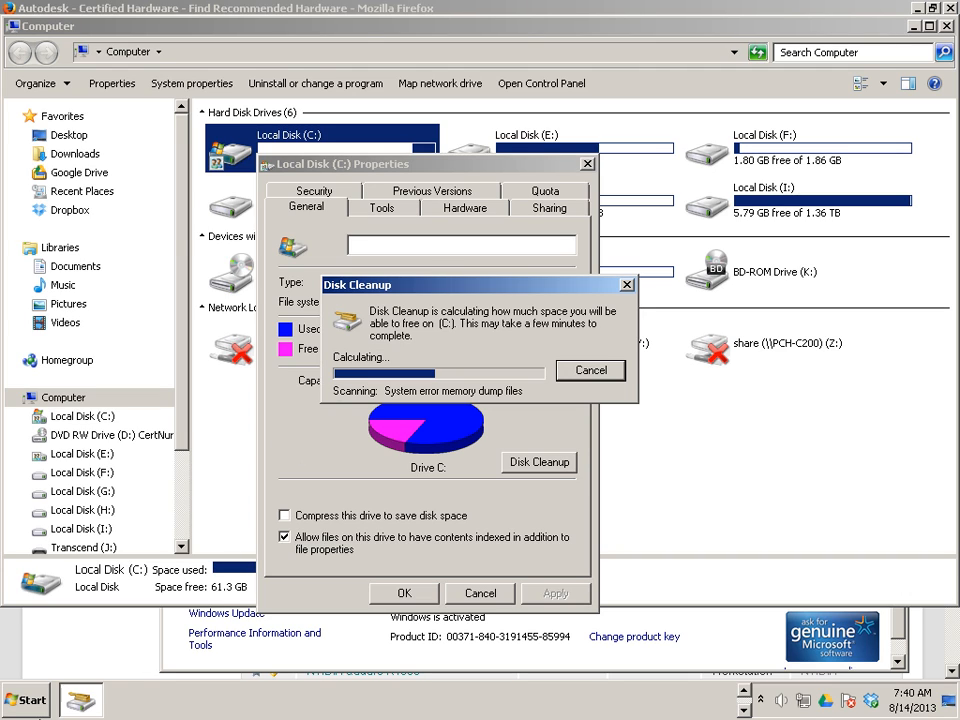
- Try to launch CCleaner and cancel the running Disk Cleanup scan
{"action": "key", "text": "super"}
{"action": "mouse_move", "coordinate": [56, 598]}
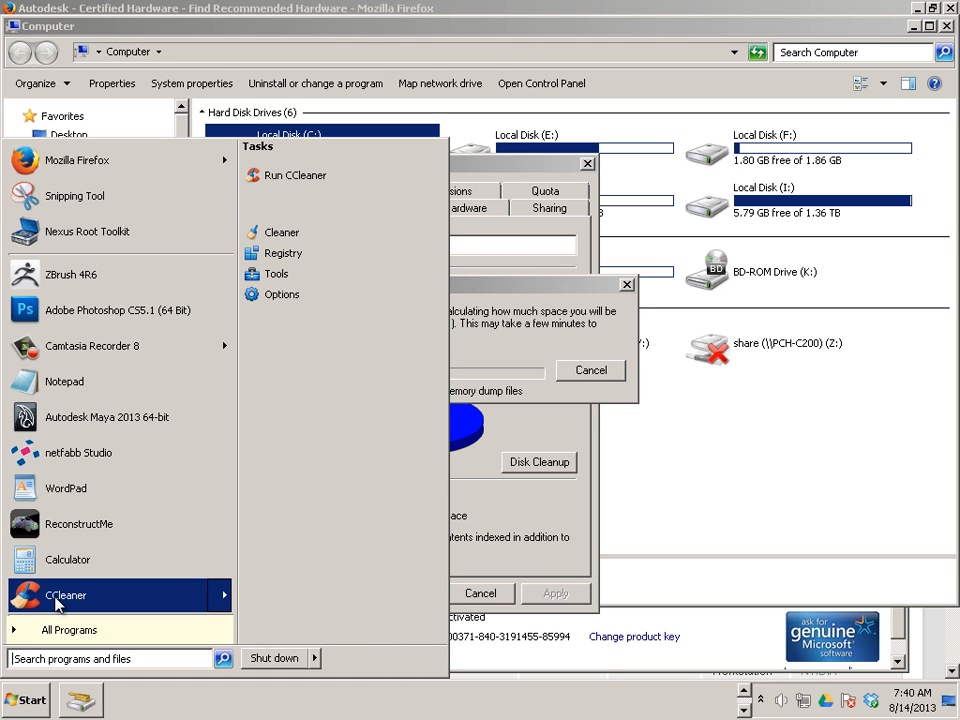
{"action": "left_click", "coordinate": [58, 602]}
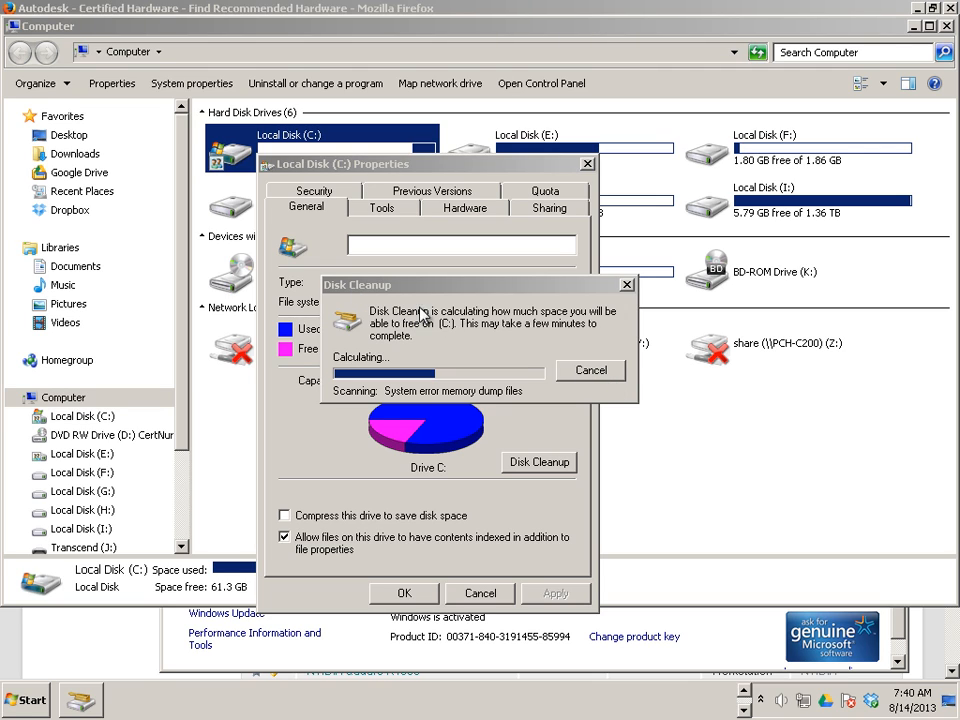
{"action": "left_click", "coordinate": [609, 373]}
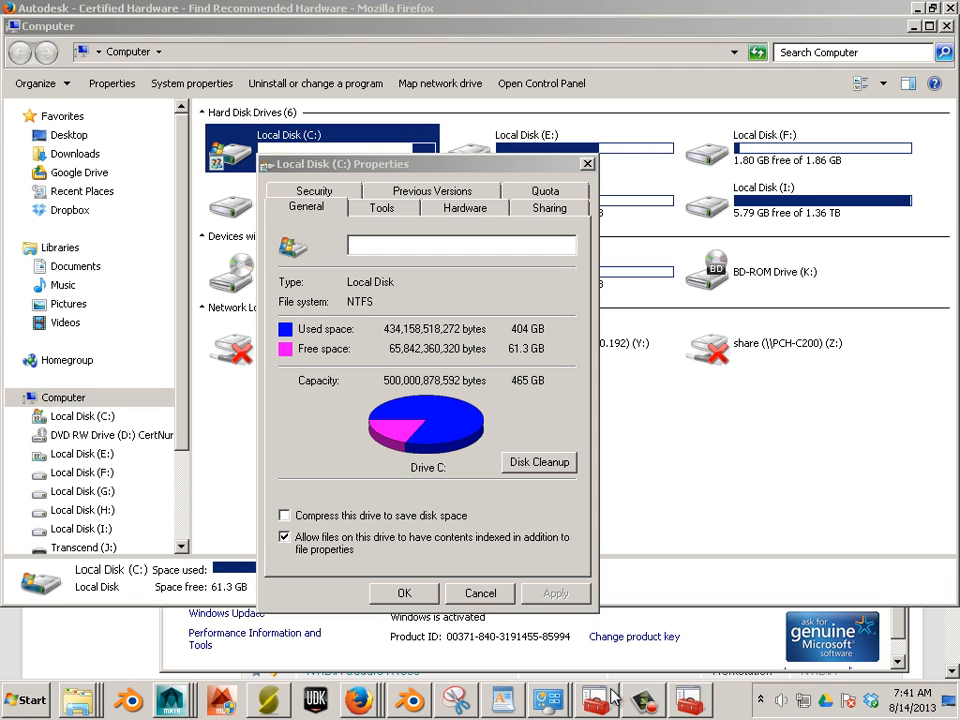
- Find the CCleaner folder among all installed programs and launch CCleaner
{"action": "key", "text": "super"}
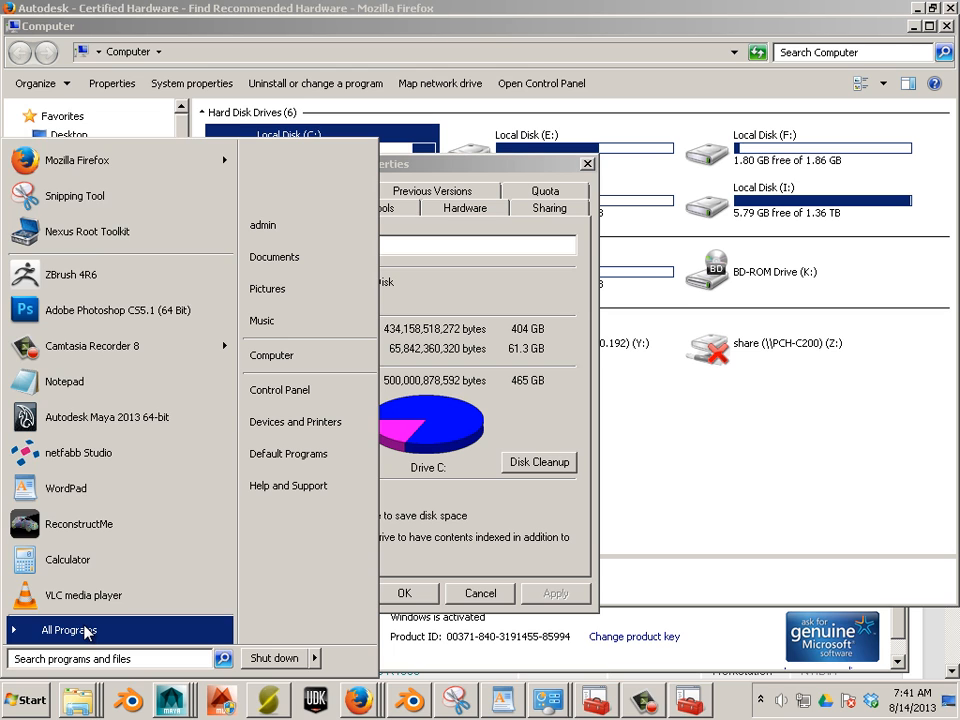
{"action": "left_click", "coordinate": [86, 631]}
{"action": "scroll", "coordinate": [86, 590], "scroll_direction": "down", "scroll_amount": 12}
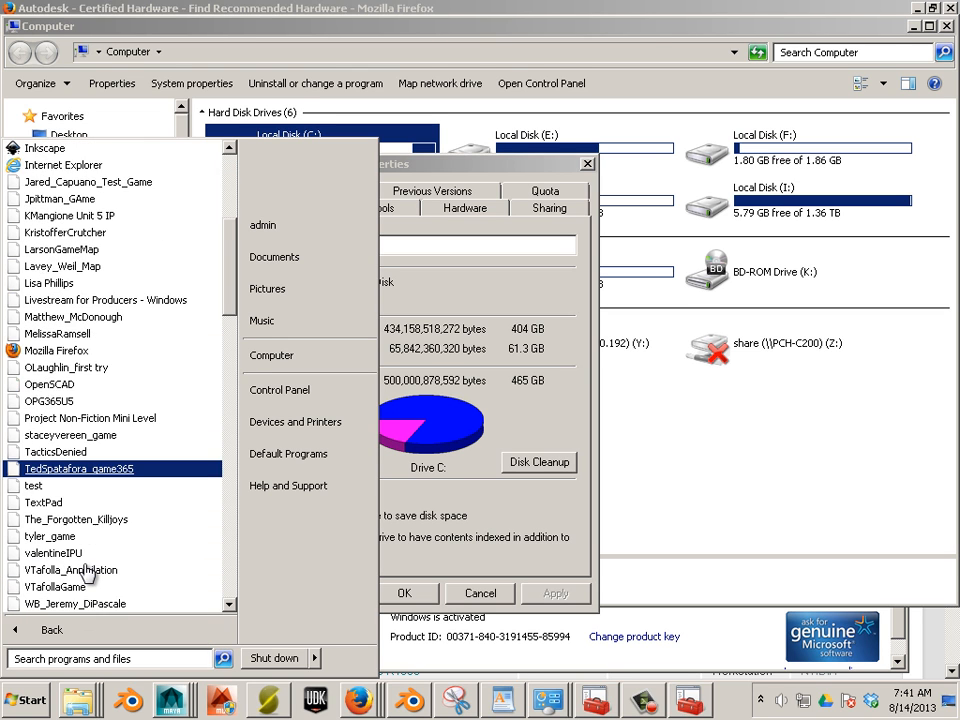
{"action": "scroll", "coordinate": [86, 572], "scroll_direction": "down", "scroll_amount": 10}
{"action": "scroll", "coordinate": [86, 572], "scroll_direction": "down", "scroll_amount": 9}
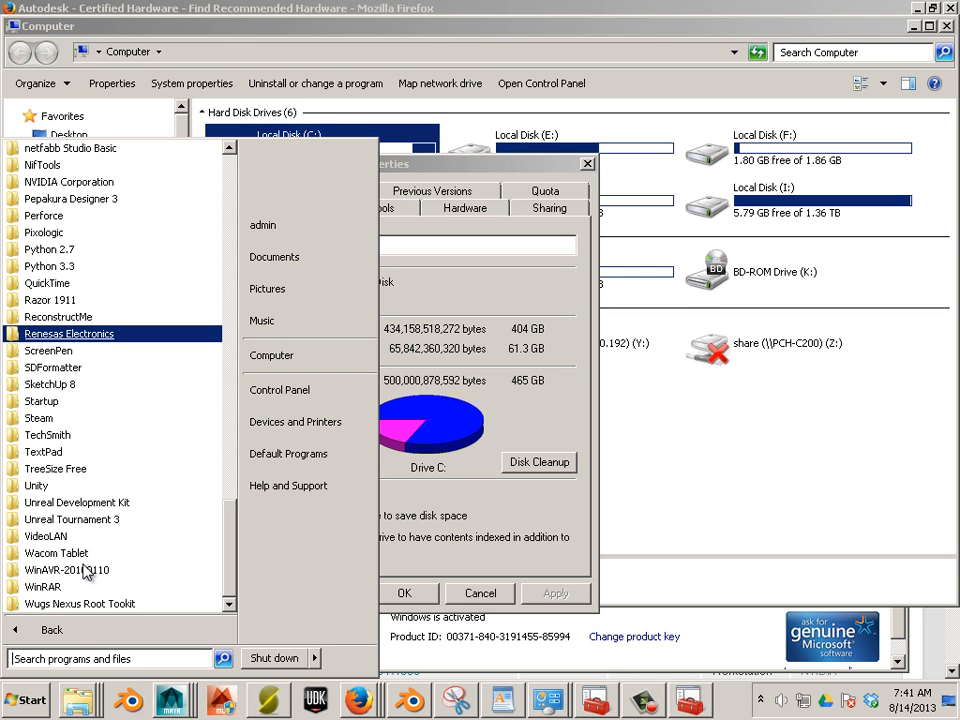
{"action": "scroll", "coordinate": [86, 572], "scroll_direction": "up", "scroll_amount": 7}
{"action": "scroll", "coordinate": [86, 572], "scroll_direction": "up", "scroll_amount": 6}
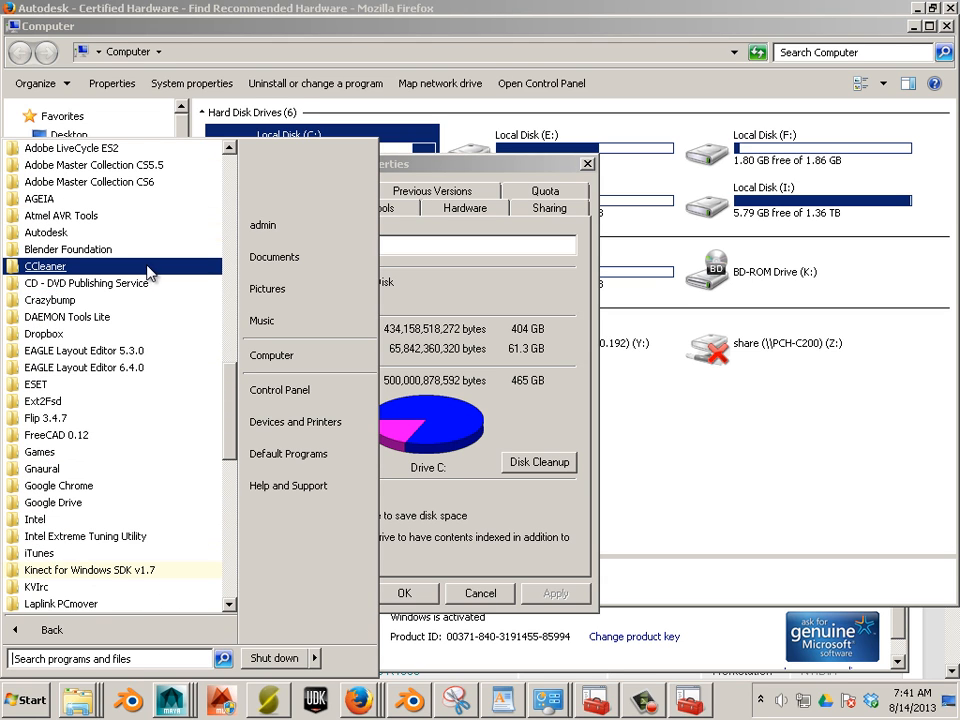
{"action": "left_click", "coordinate": [145, 266]}
{"action": "left_click", "coordinate": [140, 309]}
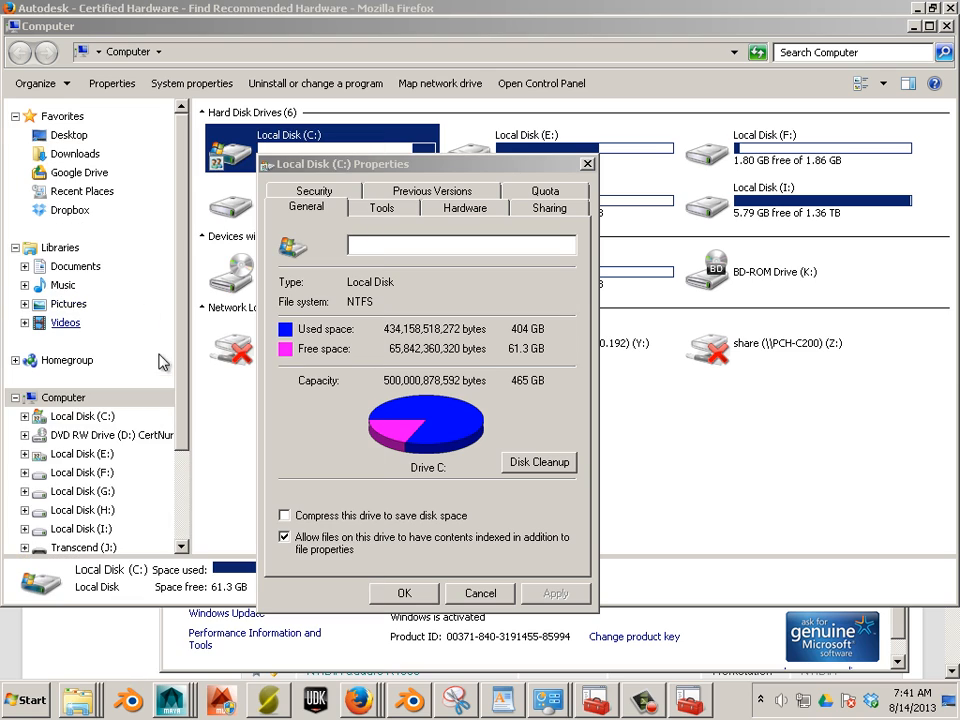
- Close the Local Disk (C:) properties and switch to the CCleaner window
{"action": "left_click", "coordinate": [583, 165]}
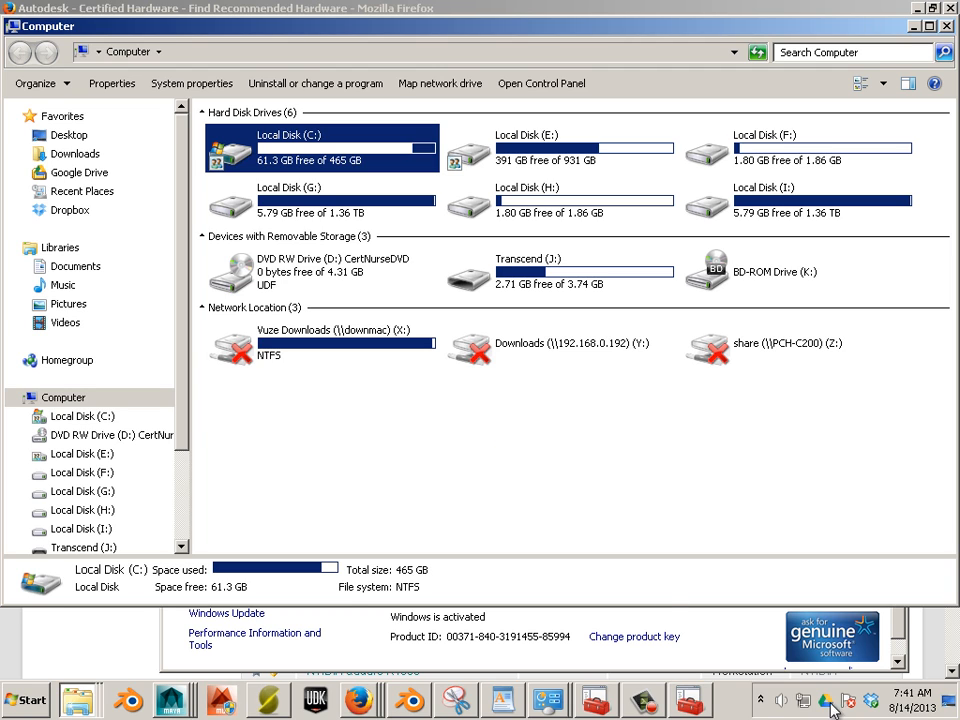
{"action": "left_click", "coordinate": [762, 698]}
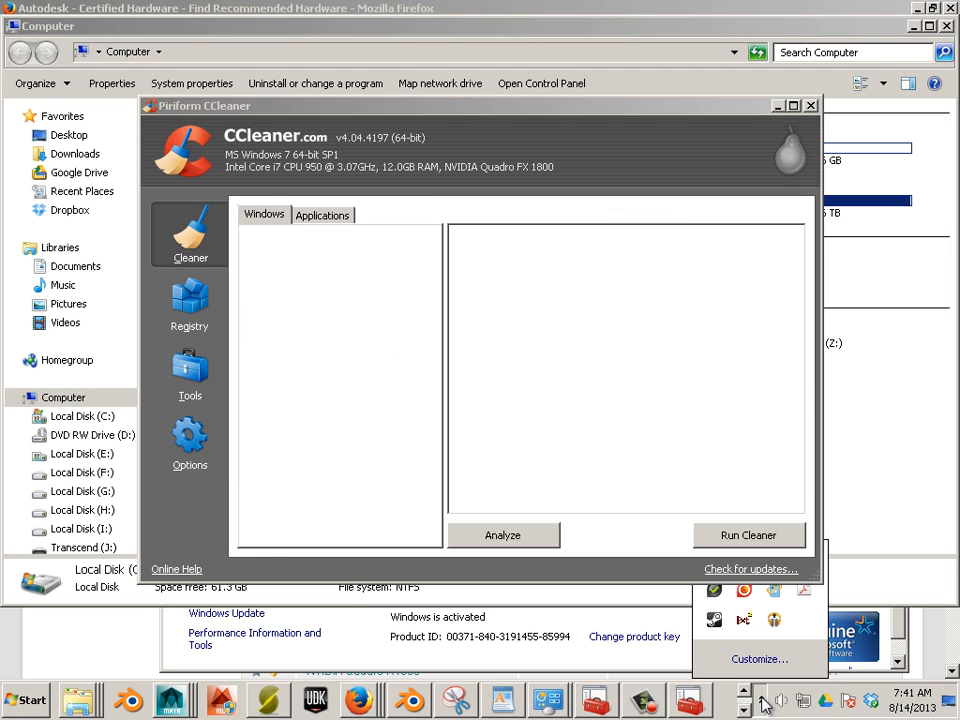
{"action": "left_click", "coordinate": [583, 453]}
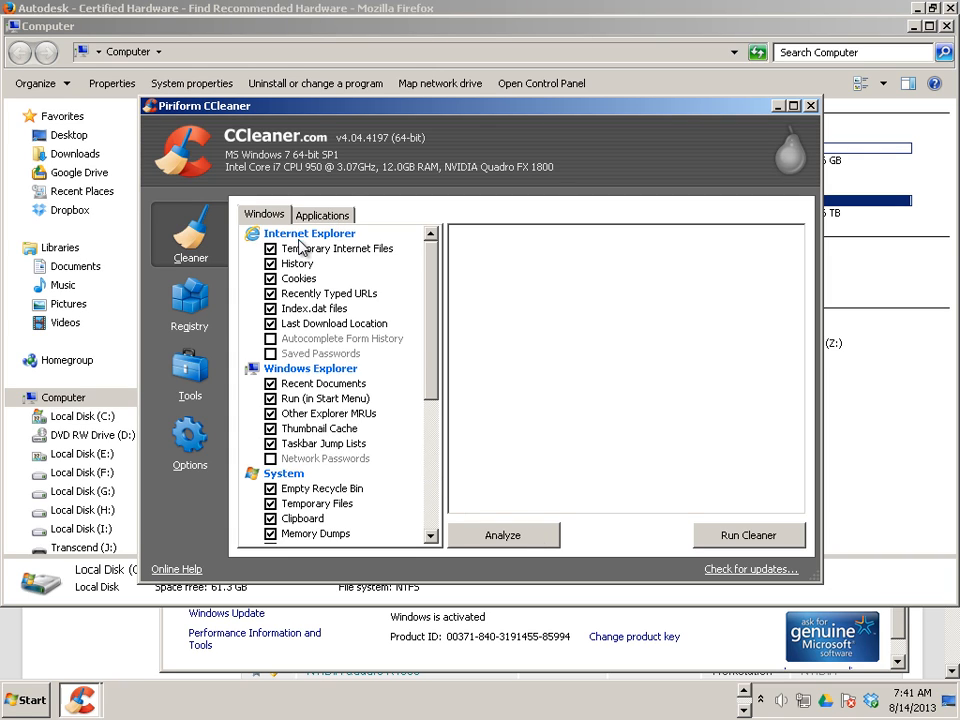
- Analyze the files to be cleaned with the selected options, allowing CCleaner to close Firefox
{"action": "left_click", "coordinate": [492, 533]}
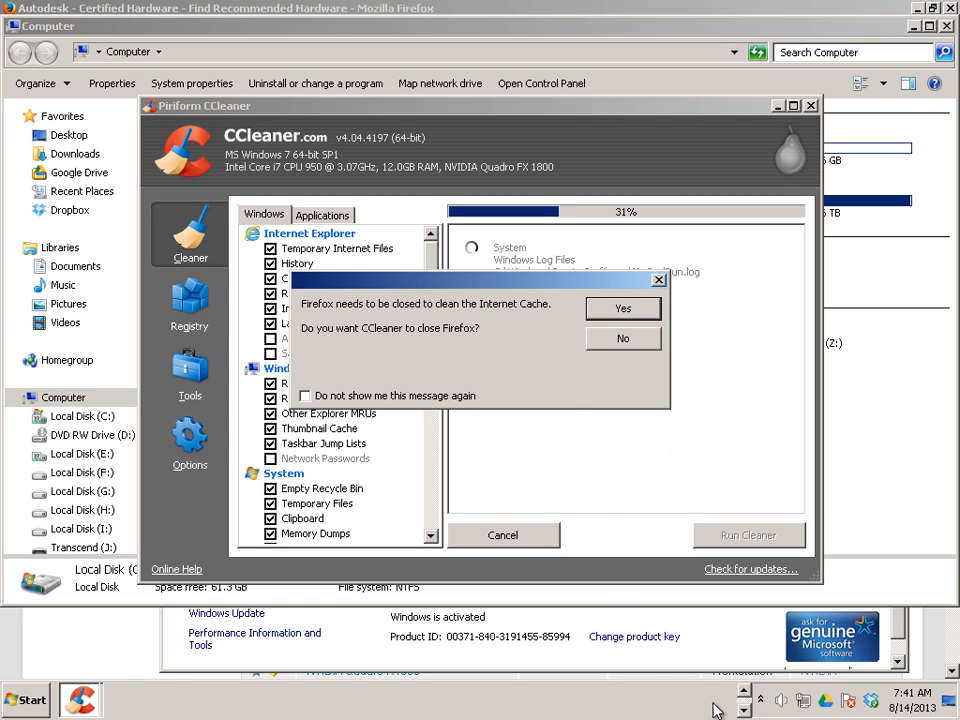
{"action": "left_click", "coordinate": [760, 701]}
{"action": "left_click", "coordinate": [744, 710]}
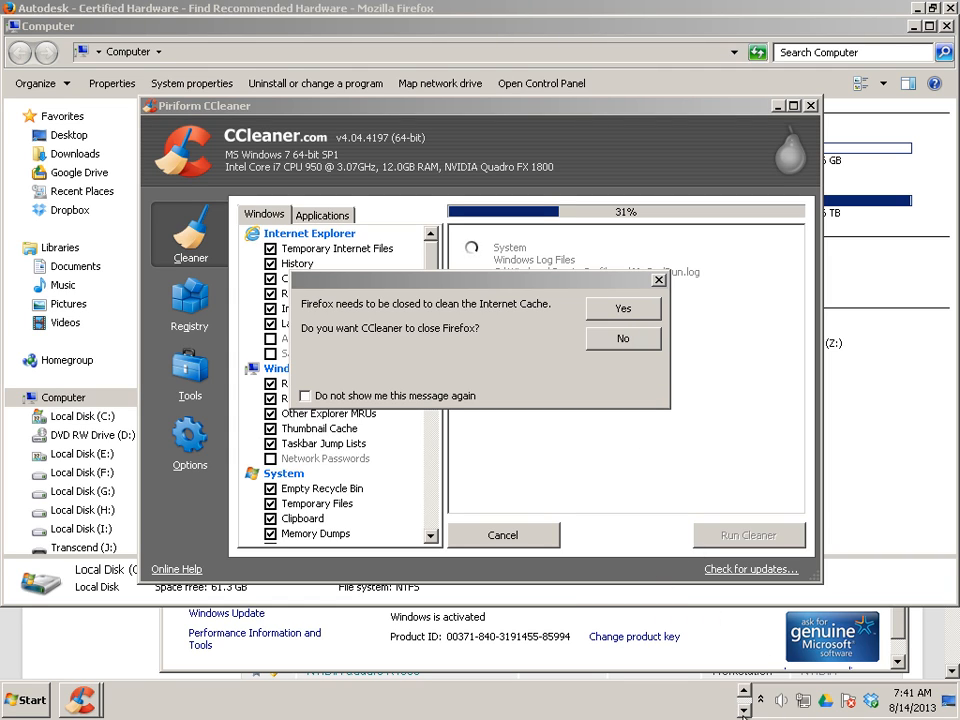
{"action": "left_click", "coordinate": [744, 690]}
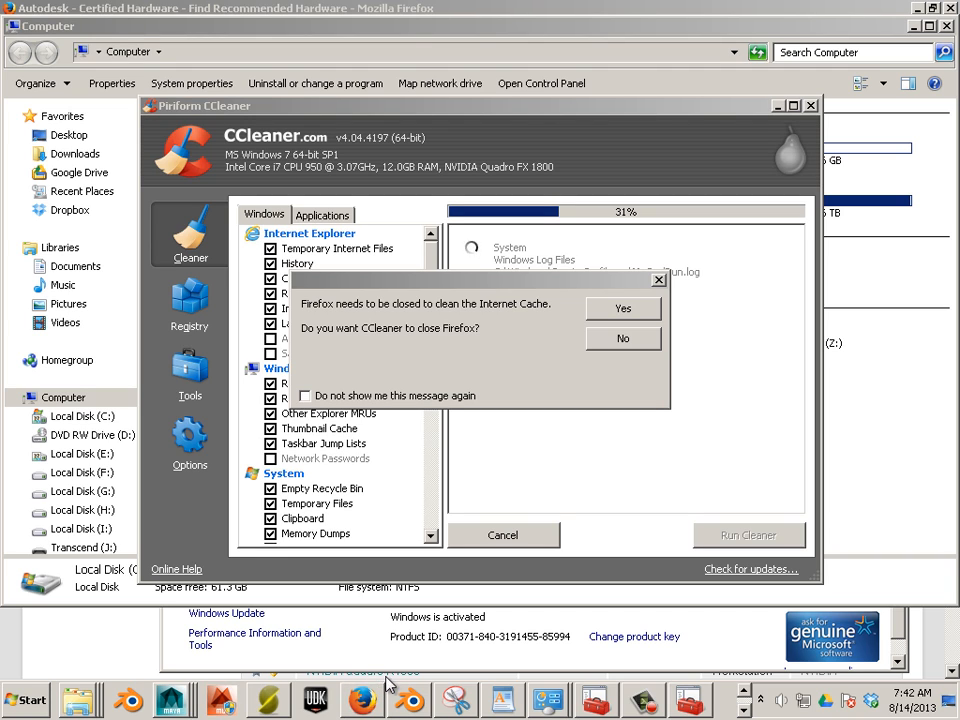
{"action": "left_click", "coordinate": [621, 312]}
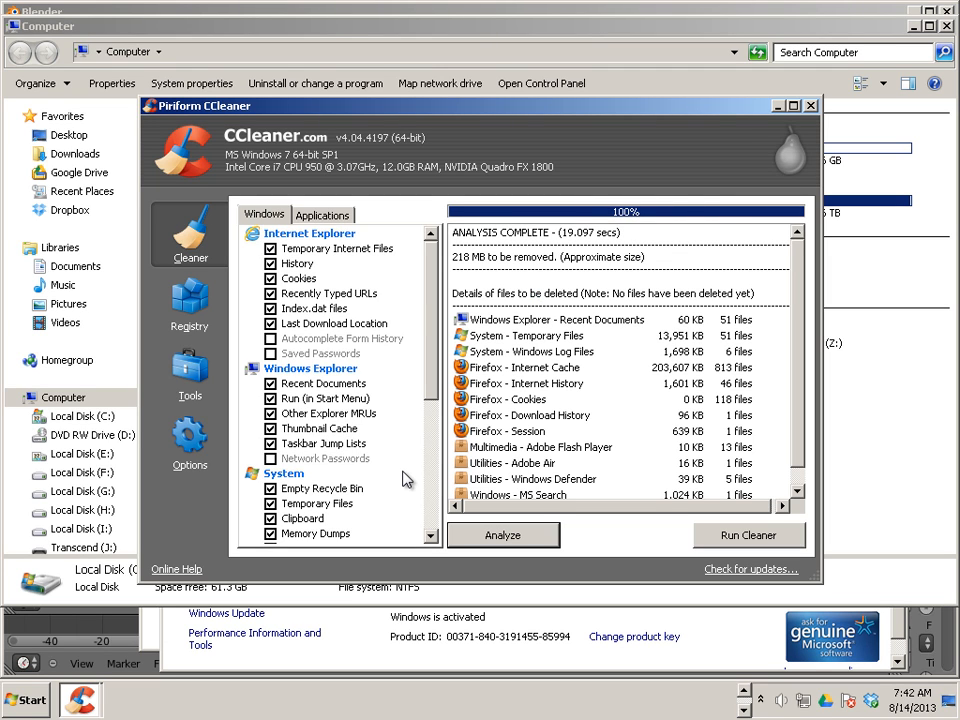
- Review the analysis list, run the cleaner and confirm deleting the listed files
{"action": "scroll", "coordinate": [485, 423], "scroll_direction": "down", "scroll_amount": 1}
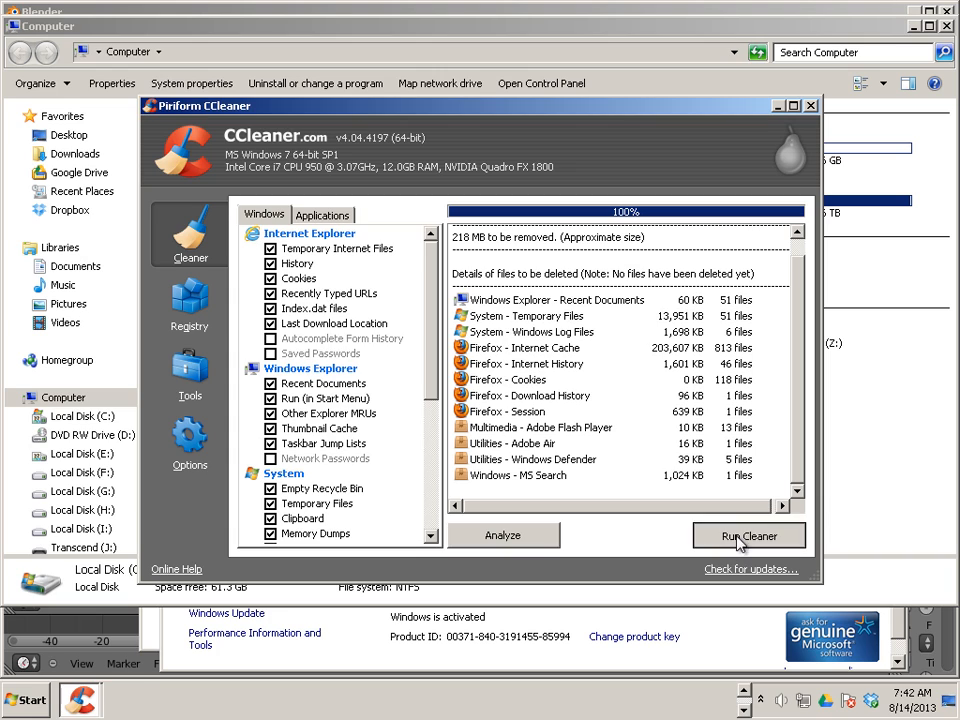
{"action": "left_click", "coordinate": [740, 541]}
{"action": "left_click", "coordinate": [622, 310]}
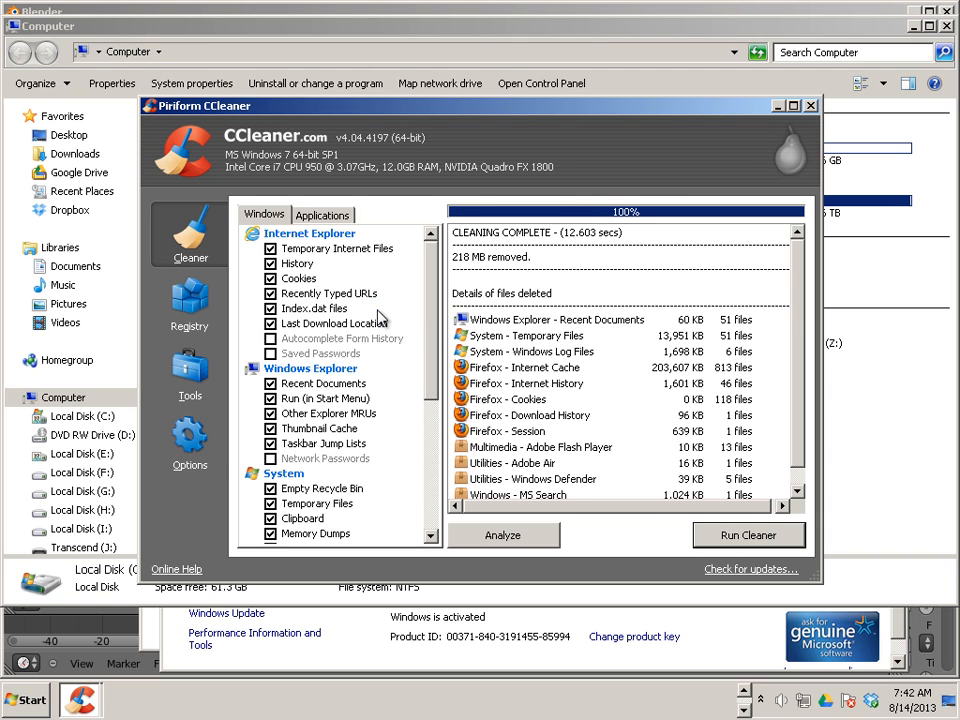
- Review the cleaning options for applications, including Firefox, Google Chrome and the Adobe programs
{"action": "left_click", "coordinate": [308, 218]}
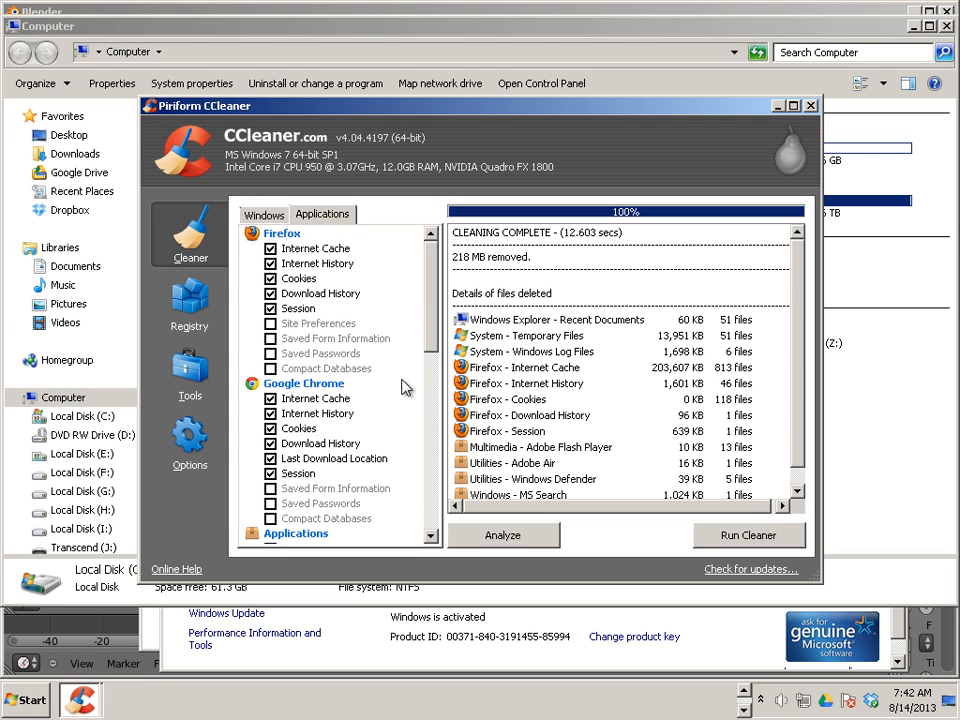
{"action": "scroll", "coordinate": [387, 381], "scroll_direction": "down", "scroll_amount": 1}
{"action": "scroll", "coordinate": [387, 381], "scroll_direction": "down", "scroll_amount": 5}
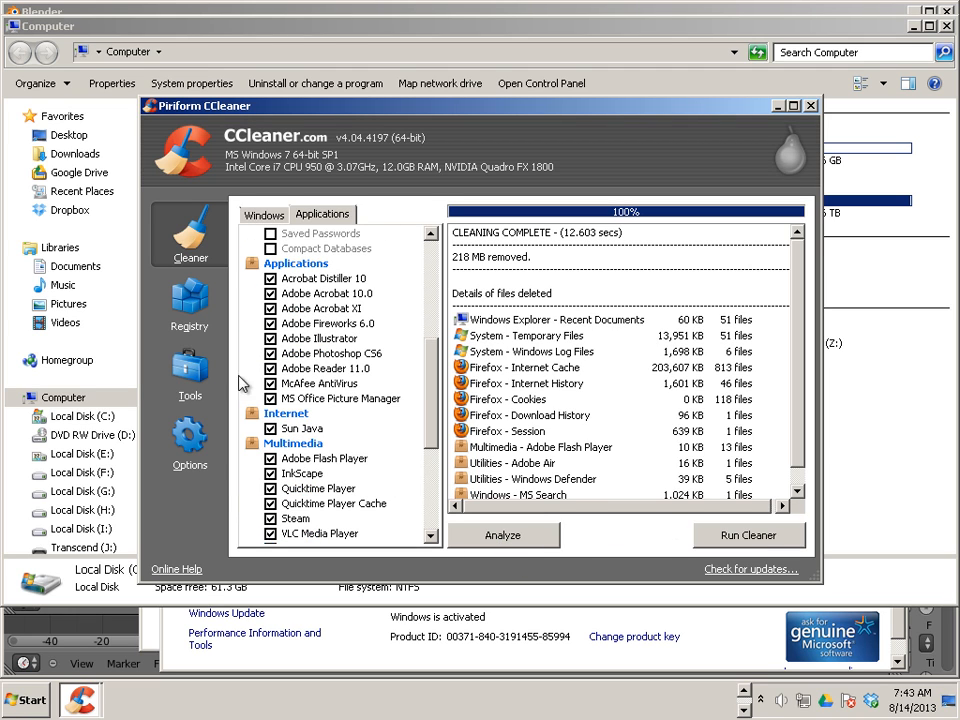
- Scan the registry for issues with all Registry Cleaner categories selected
{"action": "left_click", "coordinate": [192, 312]}
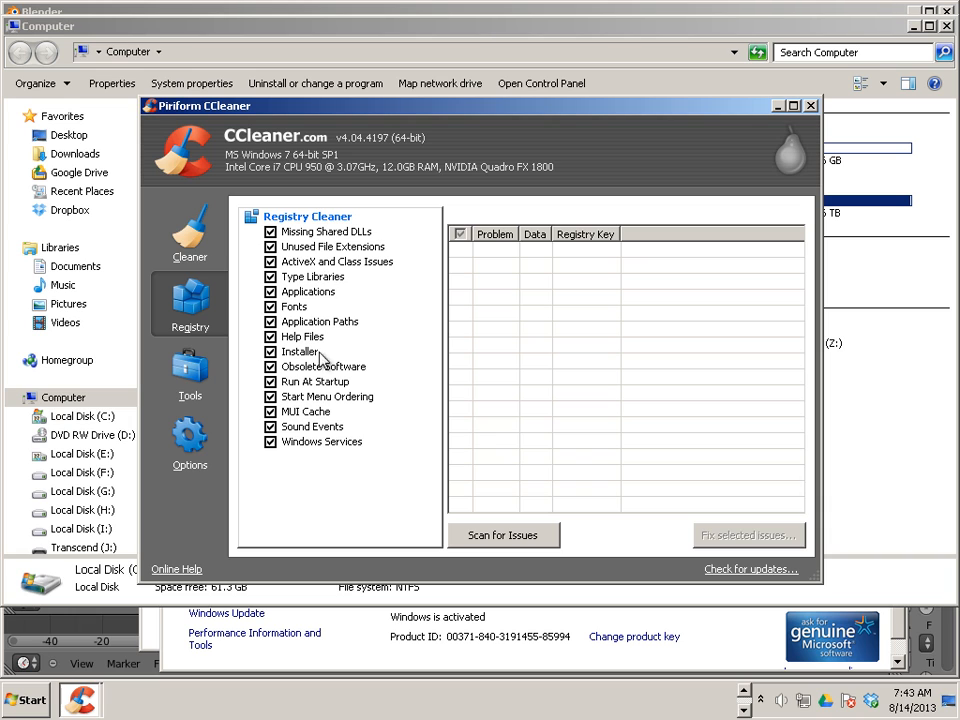
{"action": "left_click", "coordinate": [482, 540]}
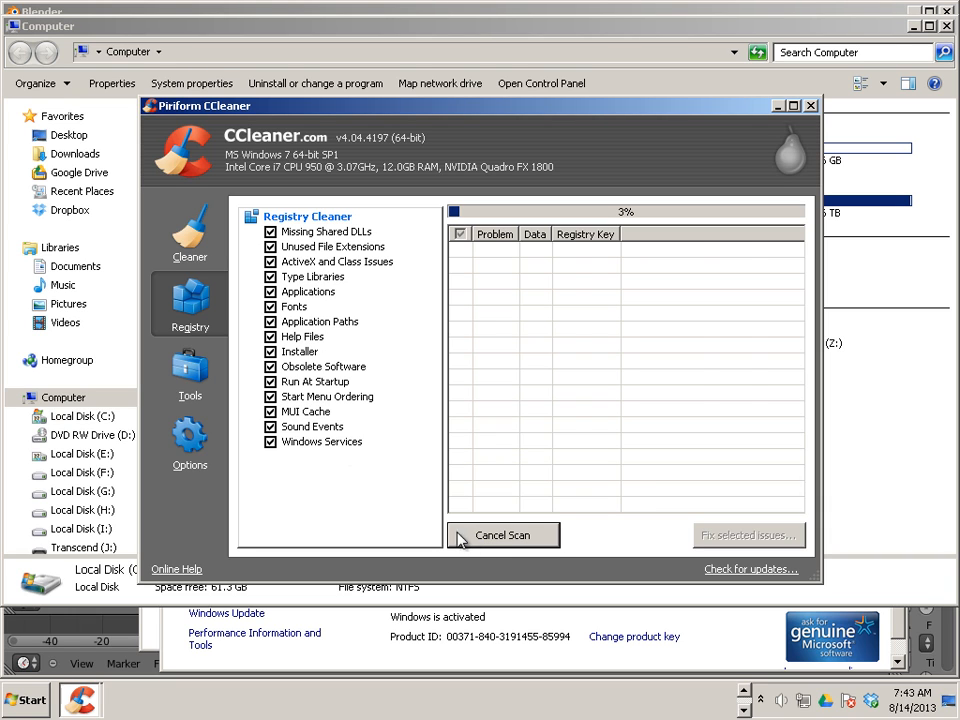